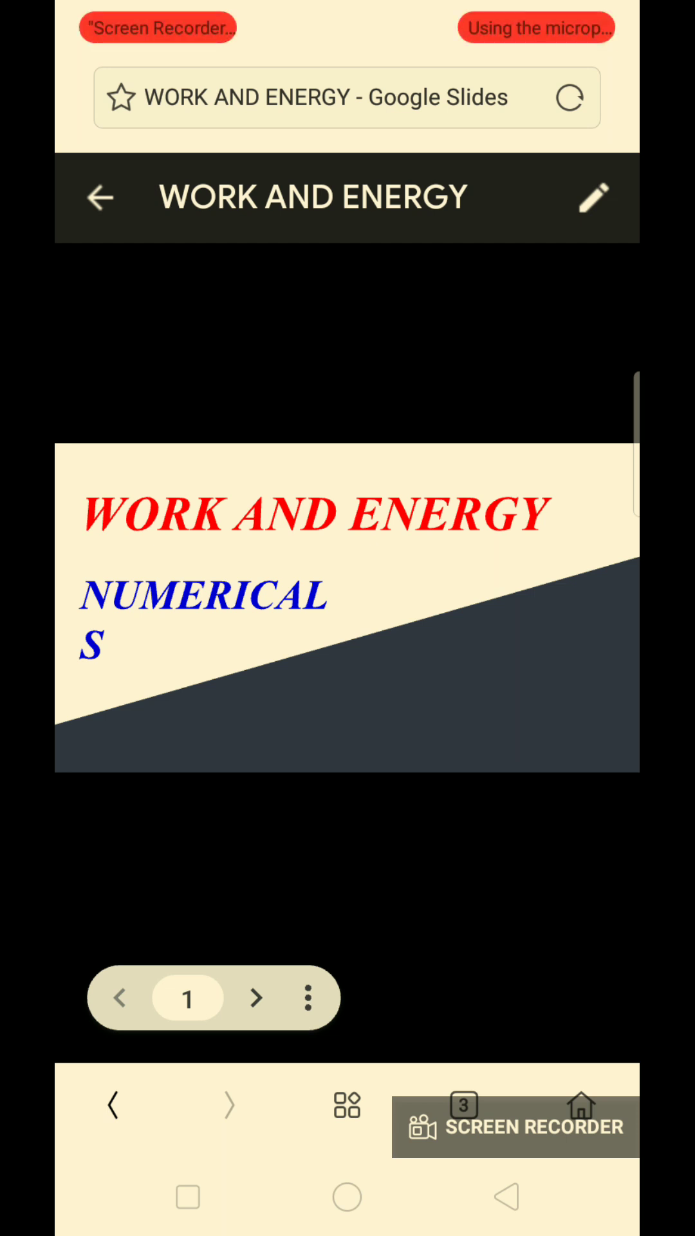
Step: Advance past the 50kg-man, 25-steps problem slide to the worked solution slide
click(256, 998)
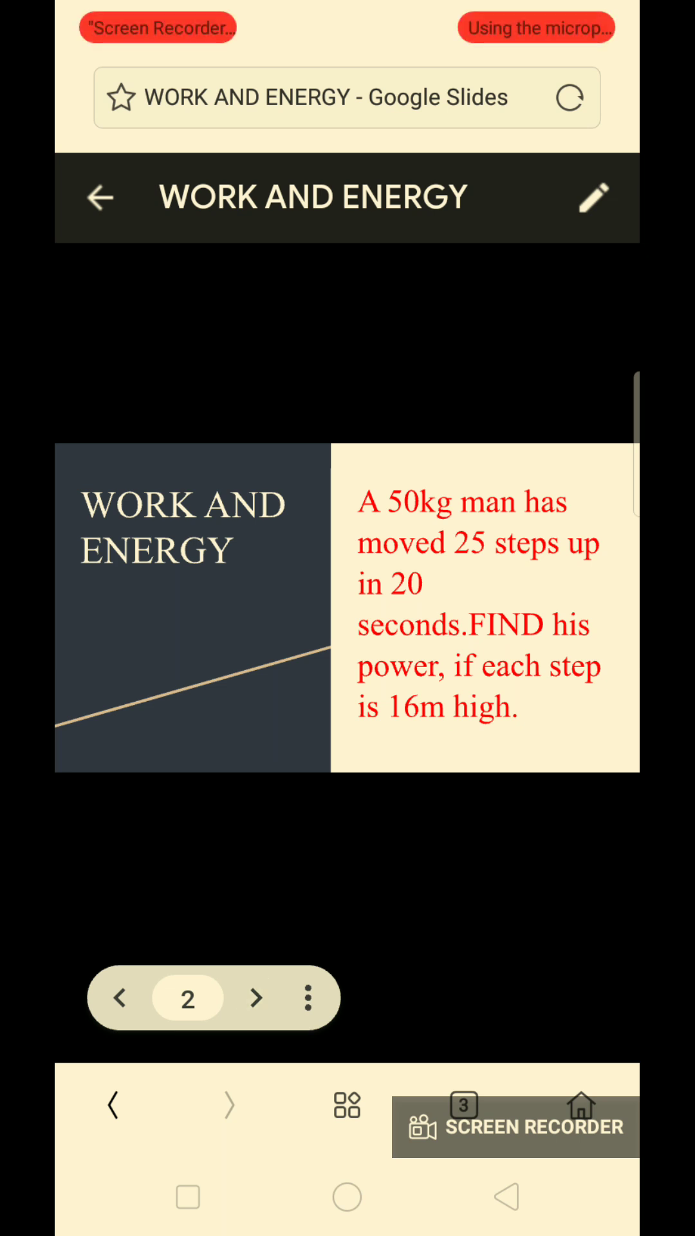
click(256, 998)
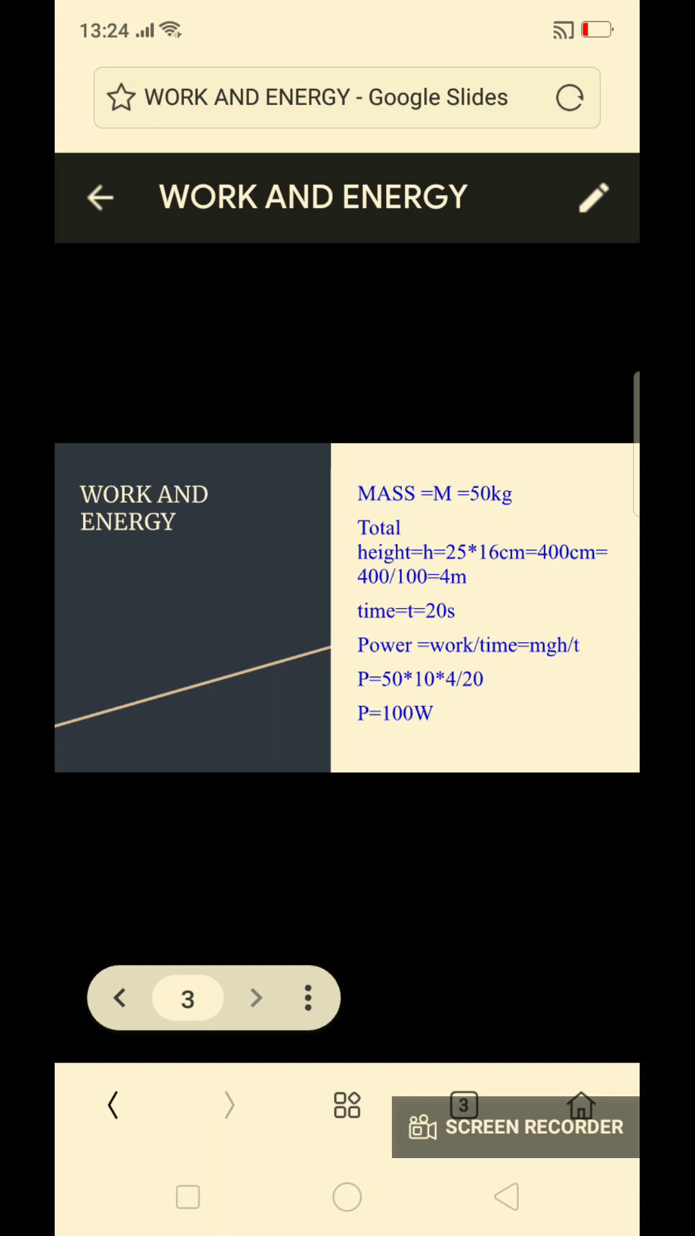
Step: Pull down the phone's notification shade, then dismiss it to return to the solution slide
drag(348, 10, 348, 869)
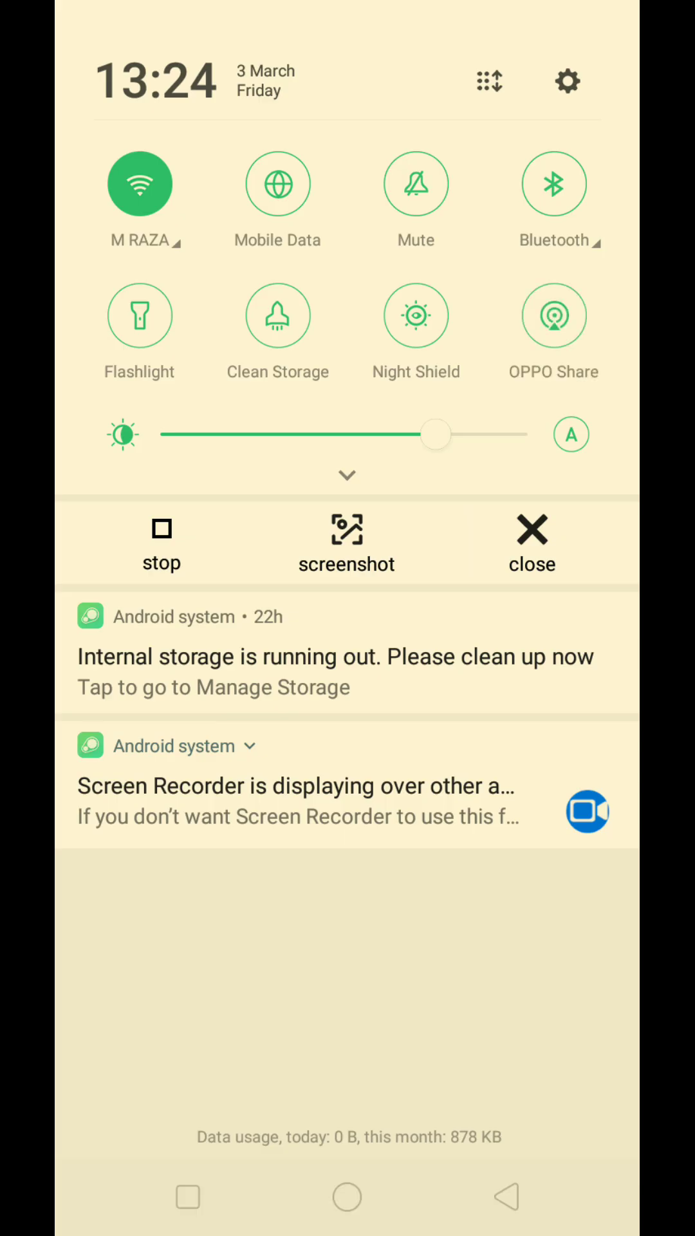
drag(348, 965, 348, 193)
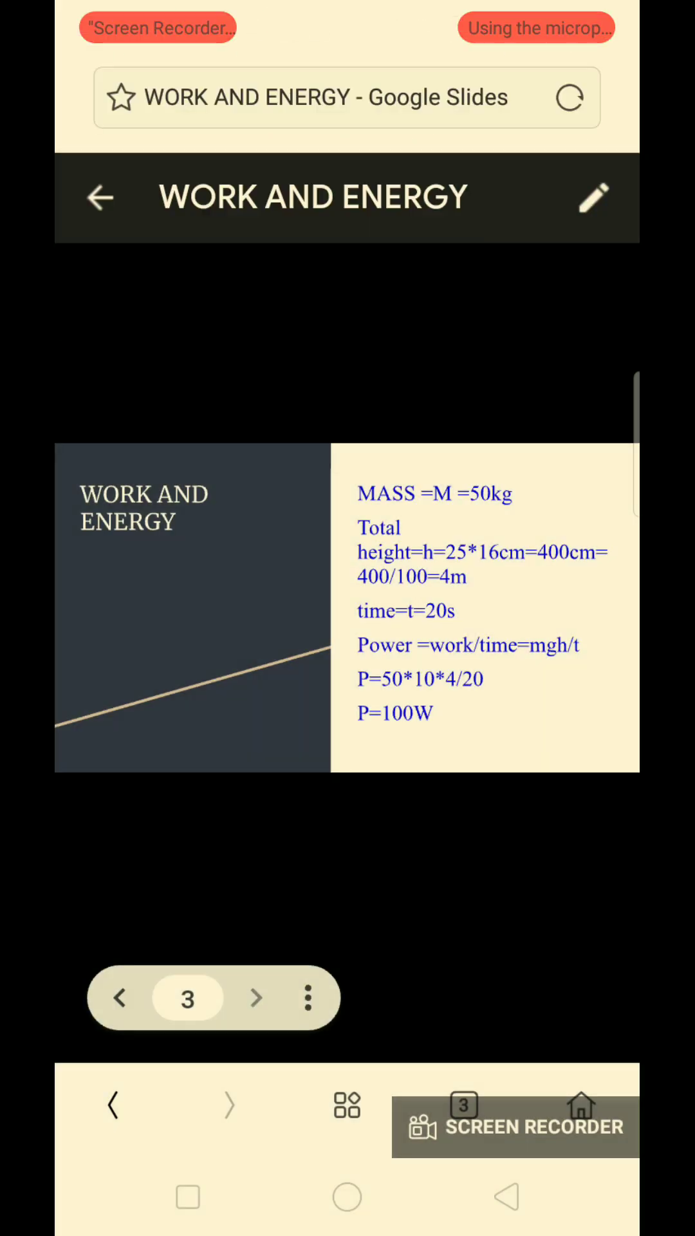